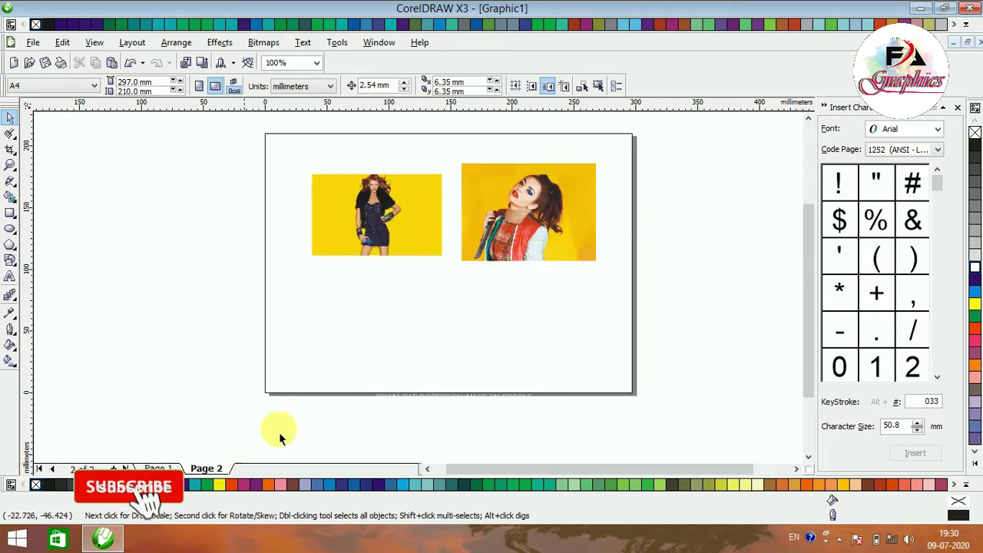
- Transfer the ponytail woman's portrait from Page 2 to Page 1 and enlarge it to about 127 × 92 mm
{"action": "left_click", "coordinate": [519, 230]}
{"action": "left_click_drag", "start_coordinate": [519, 231], "coordinate": [392, 245]}
{"action": "left_click", "coordinate": [157, 468]}
{"action": "scroll", "coordinate": [392, 245], "scroll_direction": "up", "scroll_amount": 1}
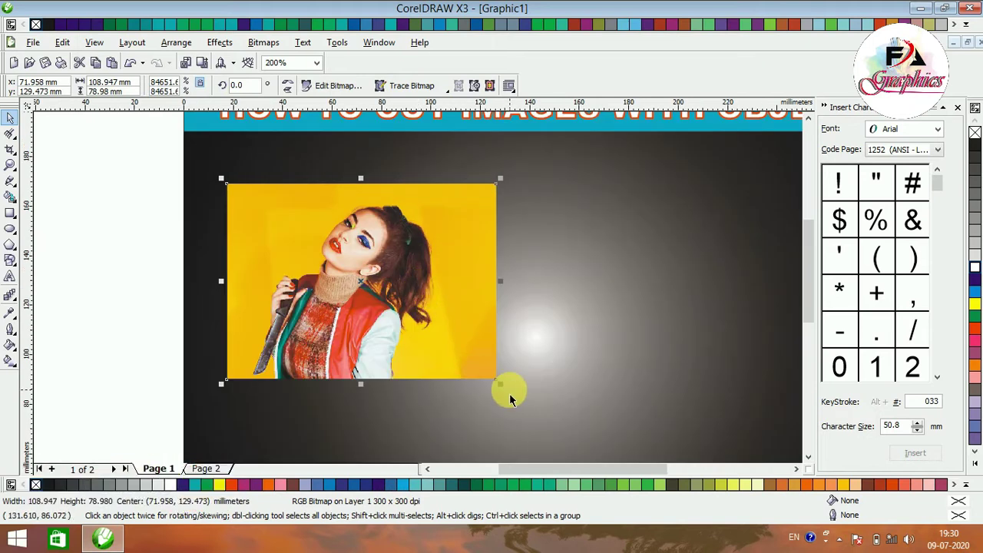
{"action": "left_click_drag", "start_coordinate": [502, 384], "coordinate": [525, 404]}
{"action": "left_click_drag", "start_coordinate": [421, 343], "coordinate": [437, 347]}
{"action": "left_click", "coordinate": [132, 296]}
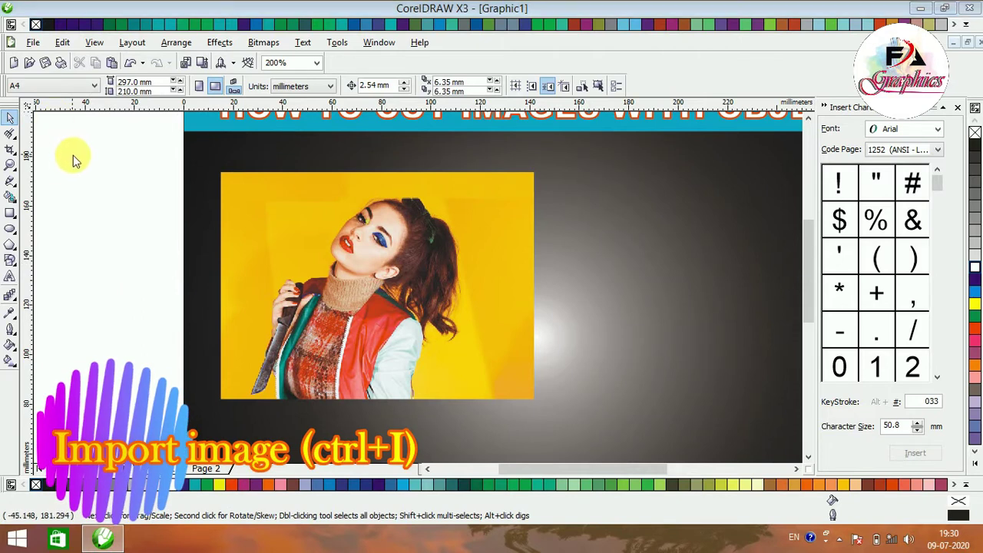
- Import image.jpg and image 2.jpg from the Desktop at their original sizes
{"action": "key", "text": "ctrl+i"}
{"action": "left_click_drag", "start_coordinate": [636, 215], "coordinate": [636, 303]}
{"action": "left_click", "coordinate": [395, 257]}
{"action": "left_click", "coordinate": [522, 265], "text": "ctrl"}
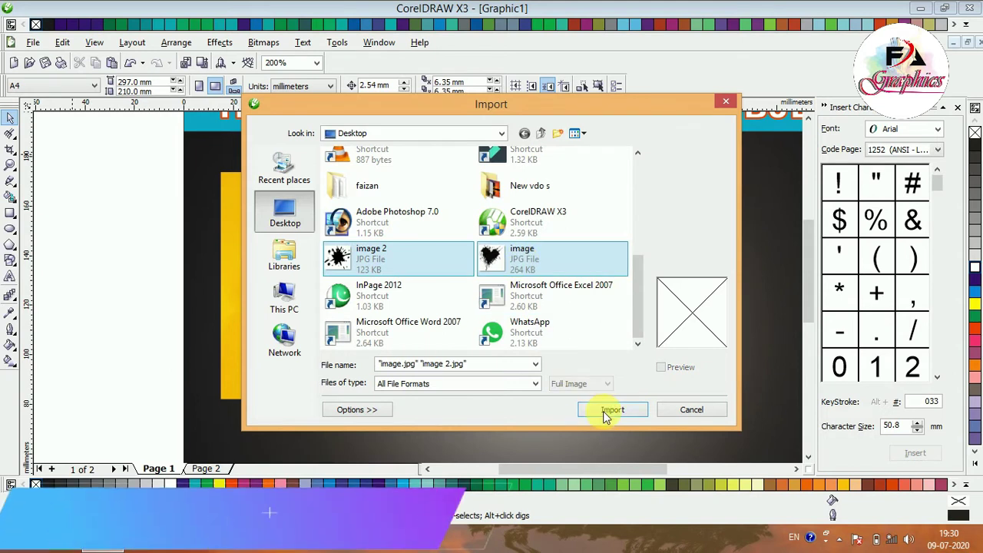
{"action": "left_click", "coordinate": [607, 411]}
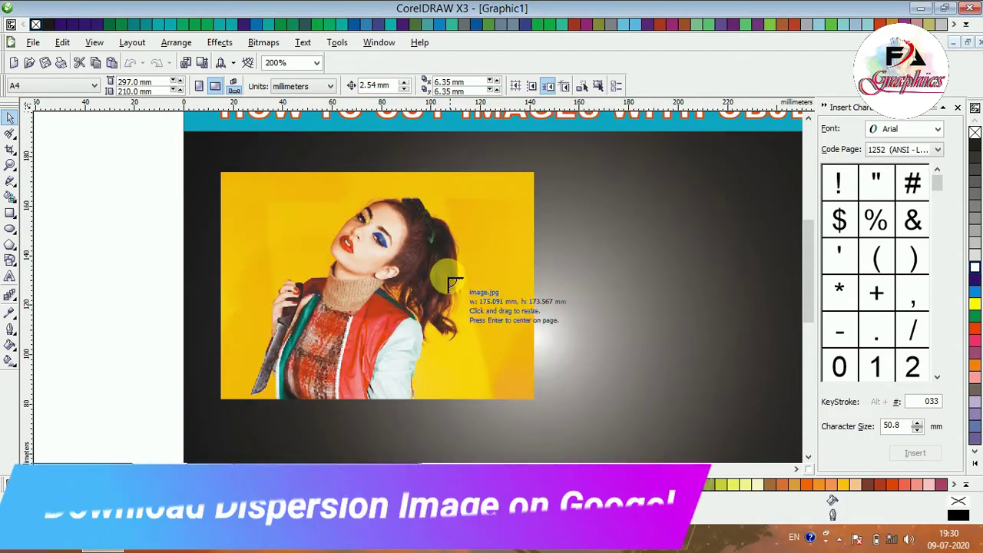
{"action": "left_click", "coordinate": [448, 275]}
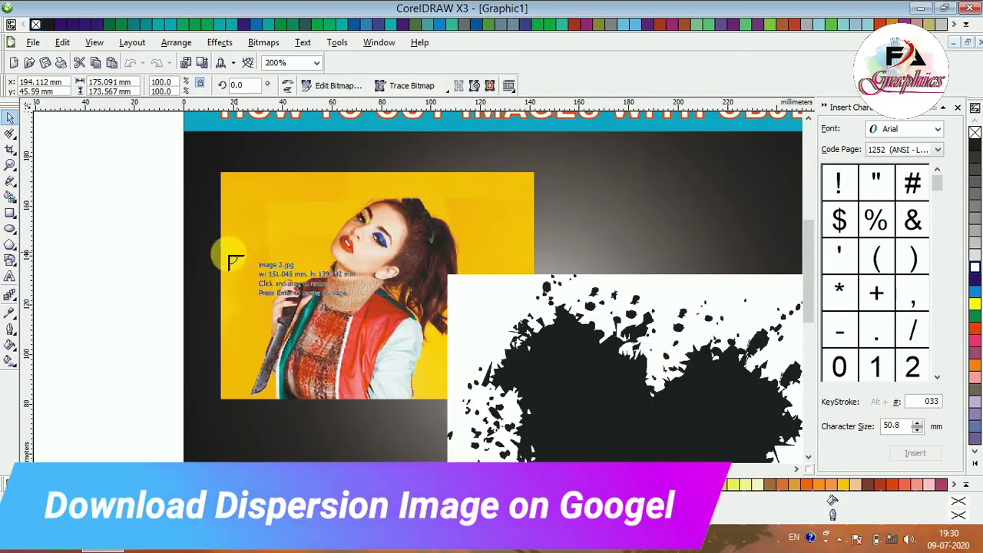
{"action": "left_click", "coordinate": [83, 248]}
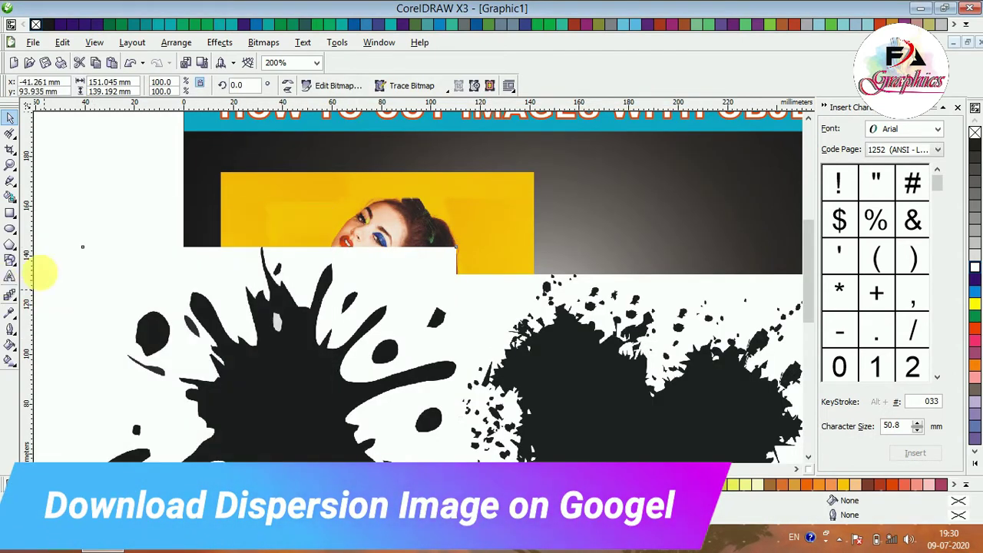
- Move the ink splatter image to the blank area beside the page and the heart image over the portrait
{"action": "left_click_drag", "start_coordinate": [11, 292], "coordinate": [86, 263]}
{"action": "scroll", "coordinate": [88, 261], "scroll_direction": "down", "scroll_amount": 1}
{"action": "left_click_drag", "start_coordinate": [366, 309], "coordinate": [237, 308]}
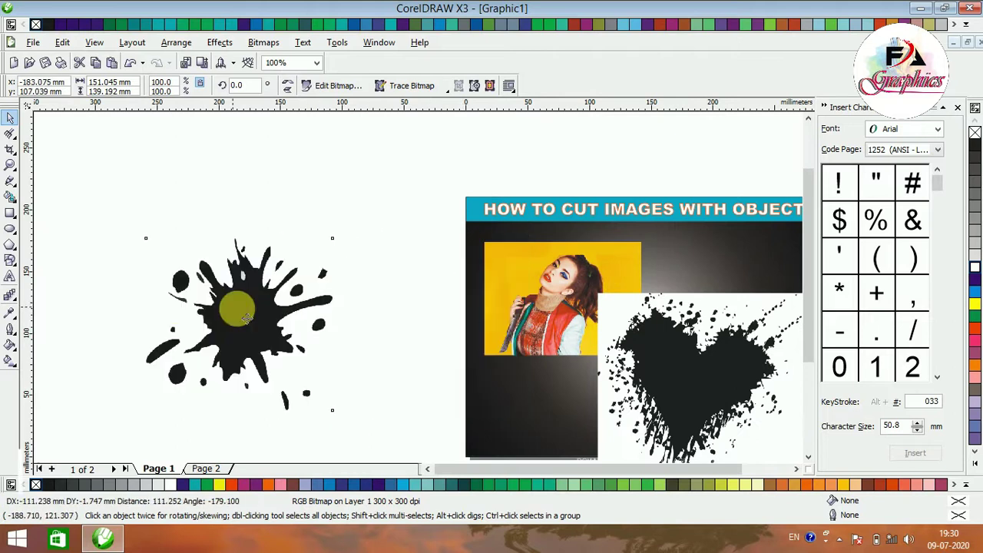
{"action": "left_click_drag", "start_coordinate": [653, 378], "coordinate": [468, 292]}
- Trace the heart bitmap as line art with smoothing 99 and remove the original heart bitmap
{"action": "left_click", "coordinate": [428, 90]}
{"action": "left_click", "coordinate": [438, 125]}
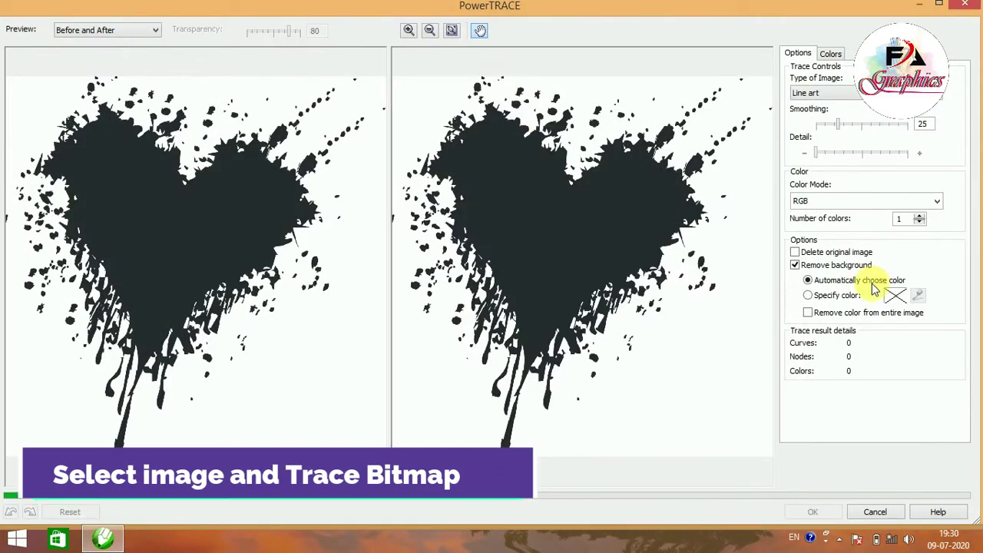
{"action": "left_click", "coordinate": [908, 125]}
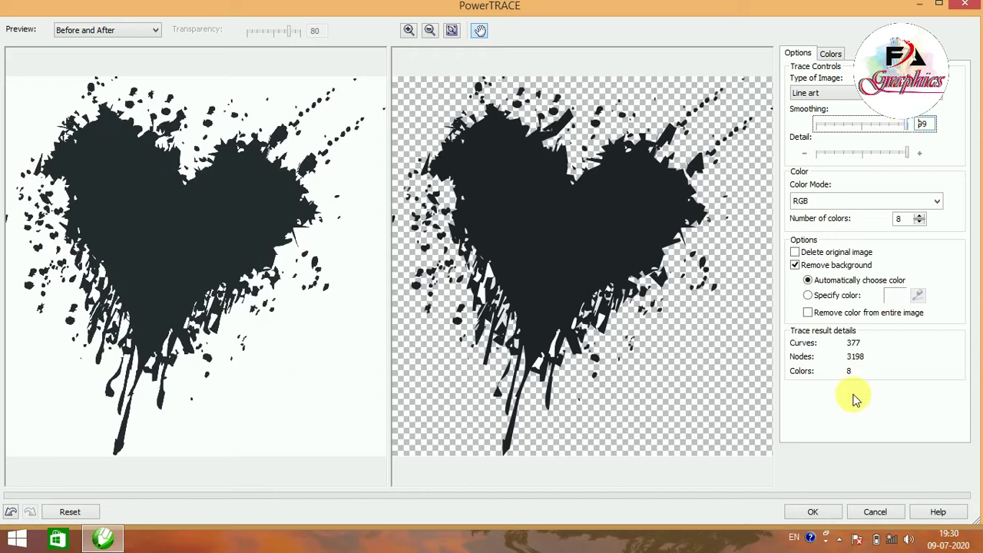
{"action": "left_click", "coordinate": [812, 511]}
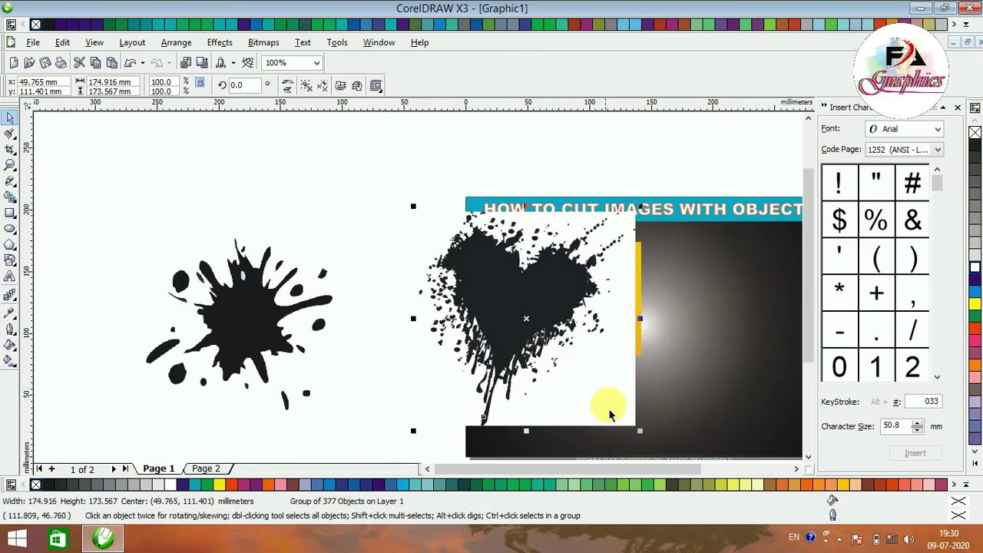
{"action": "left_click", "coordinate": [627, 422]}
- Scale the traced heart down to about 99 × 98 mm and position it over the woman's face in the portrait
{"action": "mouse_move", "coordinate": [540, 321]}
{"action": "left_mouse_down"}
{"action": "mouse_move", "coordinate": [545, 336]}
{"action": "mouse_move", "coordinate": [584, 331]}
{"action": "left_mouse_up"}
{"action": "left_click_drag", "start_coordinate": [683, 220], "coordinate": [644, 269]}
{"action": "left_click_drag", "start_coordinate": [575, 346], "coordinate": [553, 308]}
{"action": "scroll", "coordinate": [553, 308], "scroll_direction": "up", "scroll_amount": 1}
{"action": "mouse_move", "coordinate": [439, 292]}
{"action": "left_mouse_down"}
{"action": "mouse_move", "coordinate": [411, 292]}
{"action": "mouse_move", "coordinate": [422, 294]}
{"action": "left_mouse_up"}
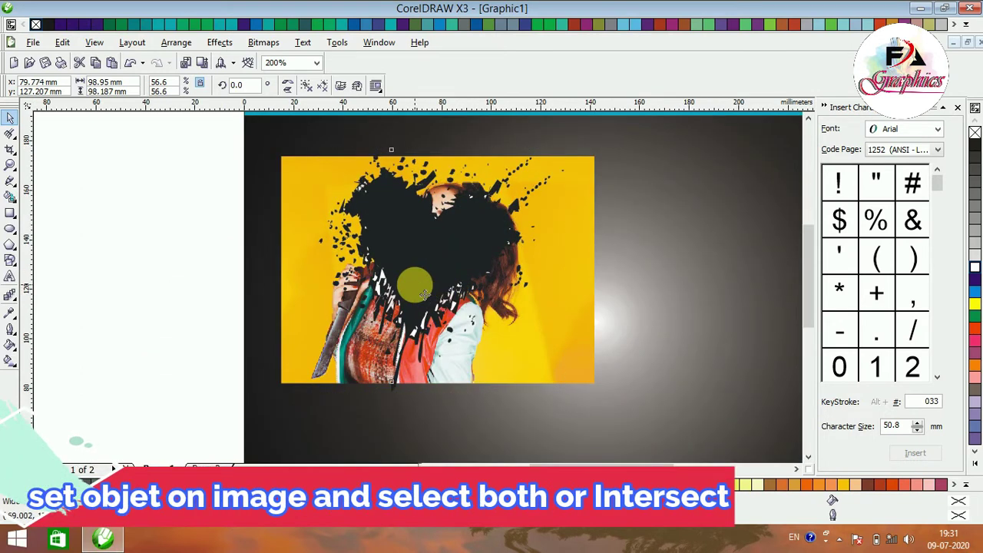
- Rotate the traced heart to about 352° and stretch it to about 113 × 101 mm over the portrait
{"action": "left_click", "coordinate": [354, 365]}
{"action": "left_click_drag", "start_coordinate": [308, 399], "coordinate": [292, 378]}
{"action": "left_click_drag", "start_coordinate": [405, 296], "coordinate": [419, 289]}
{"action": "left_click_drag", "start_coordinate": [329, 263], "coordinate": [315, 270]}
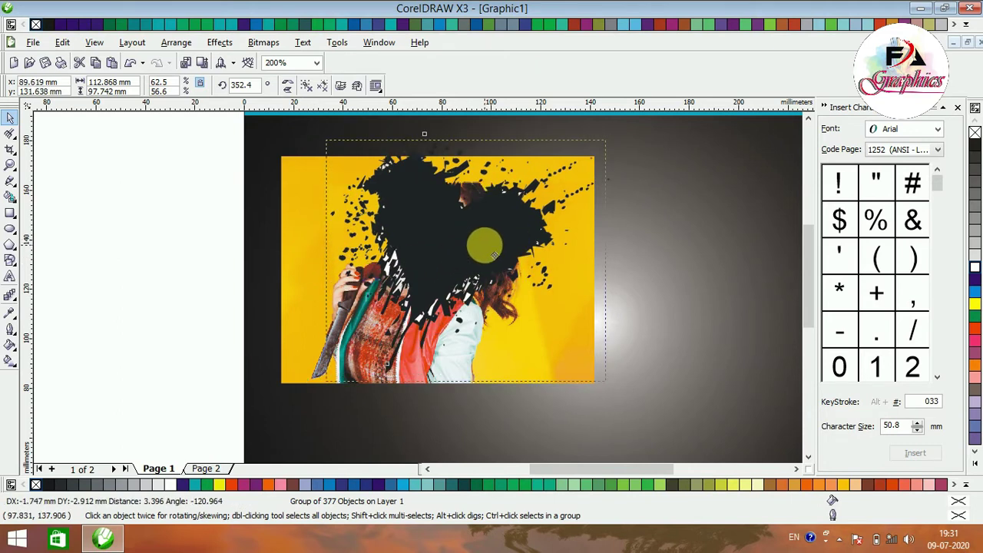
{"action": "left_click_drag", "start_coordinate": [496, 255], "coordinate": [496, 256]}
{"action": "left_click_drag", "start_coordinate": [463, 390], "coordinate": [462, 400]}
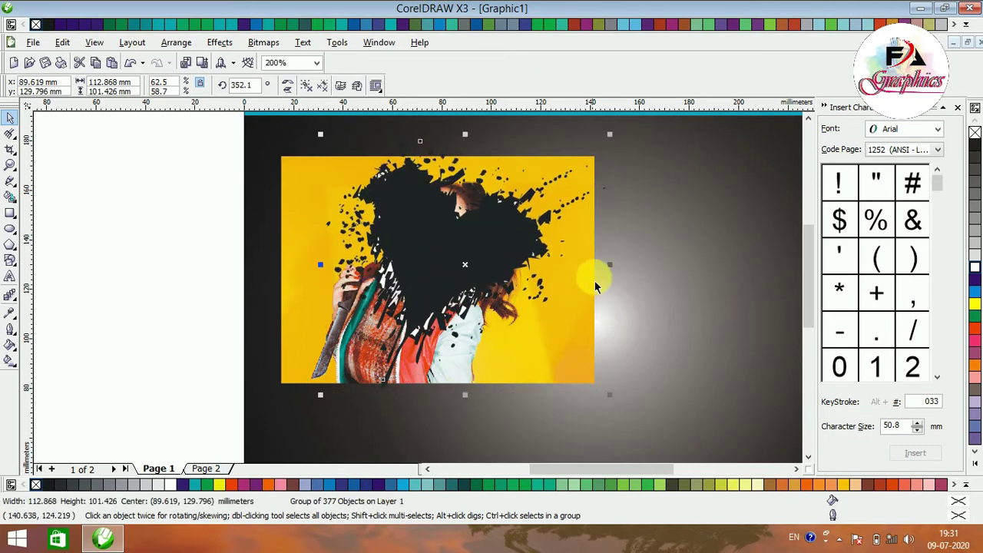
- Enlarge the traced heart to about 121 × 106 mm and readjust its position over the portrait
{"action": "left_click_drag", "start_coordinate": [621, 273], "coordinate": [618, 270]}
{"action": "left_click_drag", "start_coordinate": [477, 399], "coordinate": [467, 411]}
{"action": "left_click_drag", "start_coordinate": [321, 270], "coordinate": [308, 270]}
{"action": "mouse_move", "coordinate": [432, 264]}
{"action": "left_mouse_down"}
{"action": "mouse_move", "coordinate": [436, 239]}
{"action": "mouse_move", "coordinate": [435, 269]}
{"action": "left_mouse_up"}
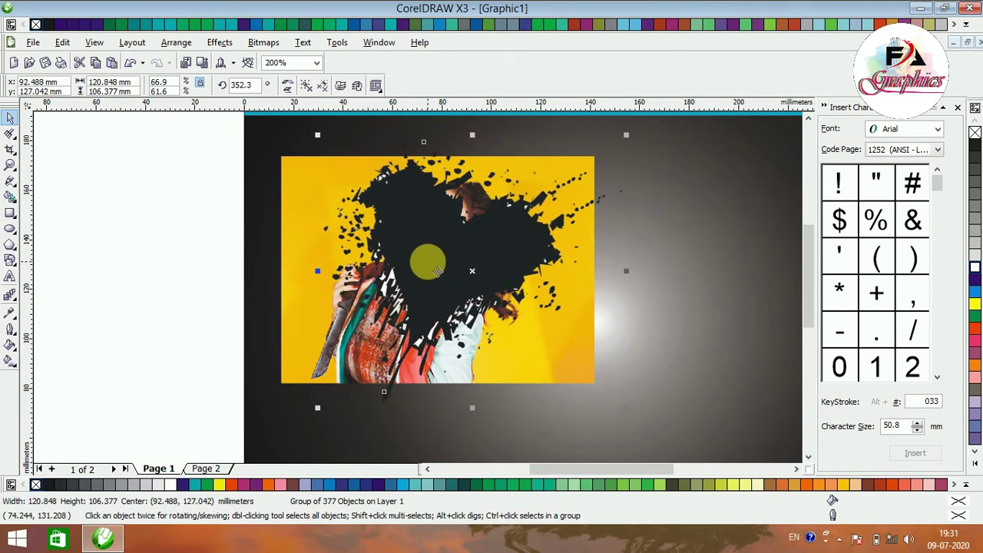
- Intersect the traced heart with the portrait
{"action": "left_click", "coordinate": [300, 350], "text": "shift"}
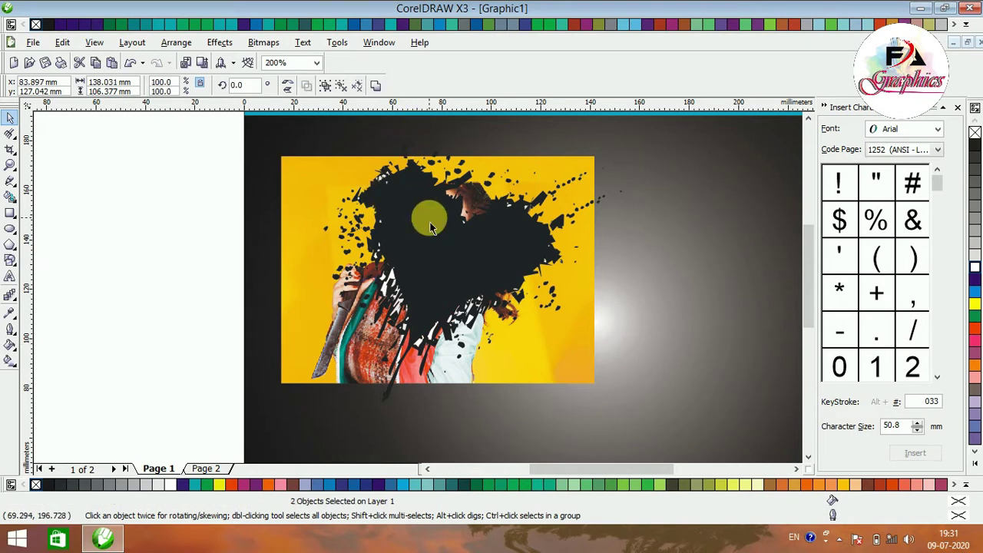
{"action": "left_click", "coordinate": [439, 252]}
{"action": "key", "text": "shift+Page_Down"}
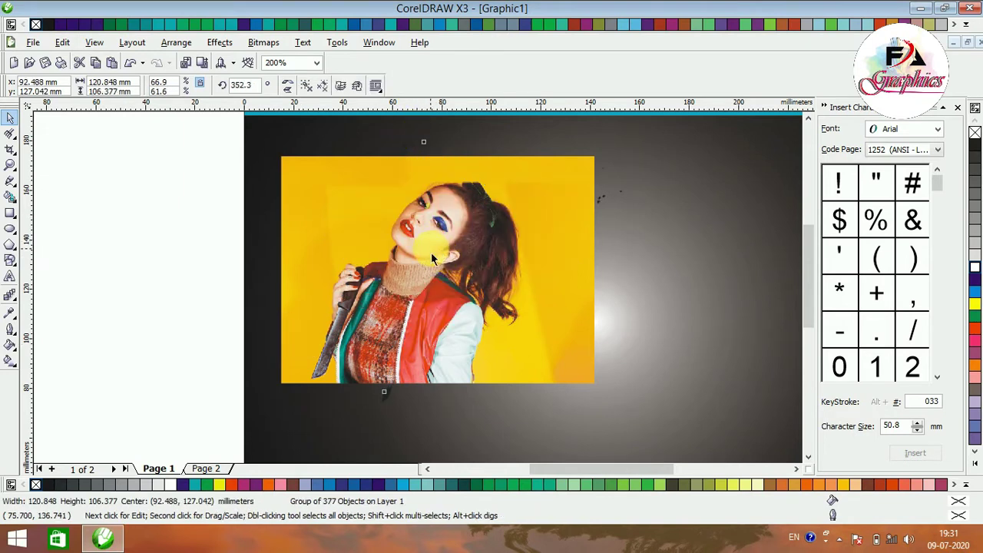
- Move the traced heart out from the portrait to the empty page area on its right
{"action": "left_click", "coordinate": [196, 263]}
{"action": "left_click", "coordinate": [360, 274]}
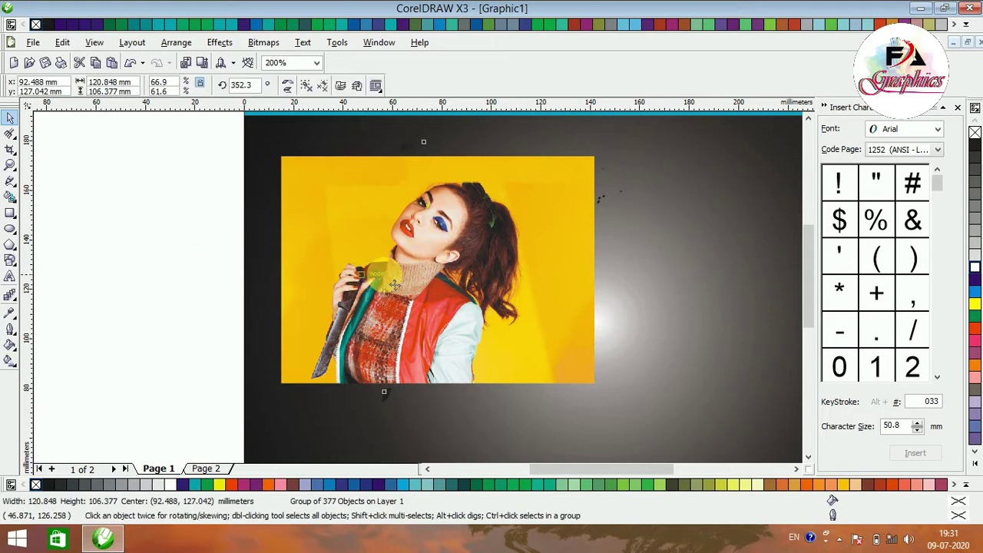
{"action": "left_click", "coordinate": [401, 272]}
{"action": "left_click", "coordinate": [428, 295]}
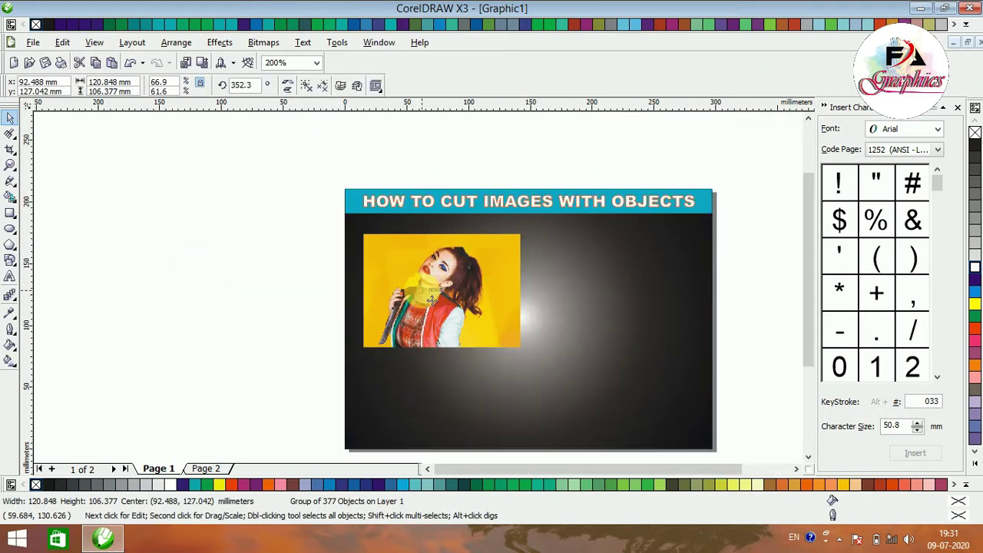
{"action": "left_click", "coordinate": [282, 285]}
{"action": "left_click", "coordinate": [439, 298]}
{"action": "left_click_drag", "start_coordinate": [430, 303], "coordinate": [474, 304]}
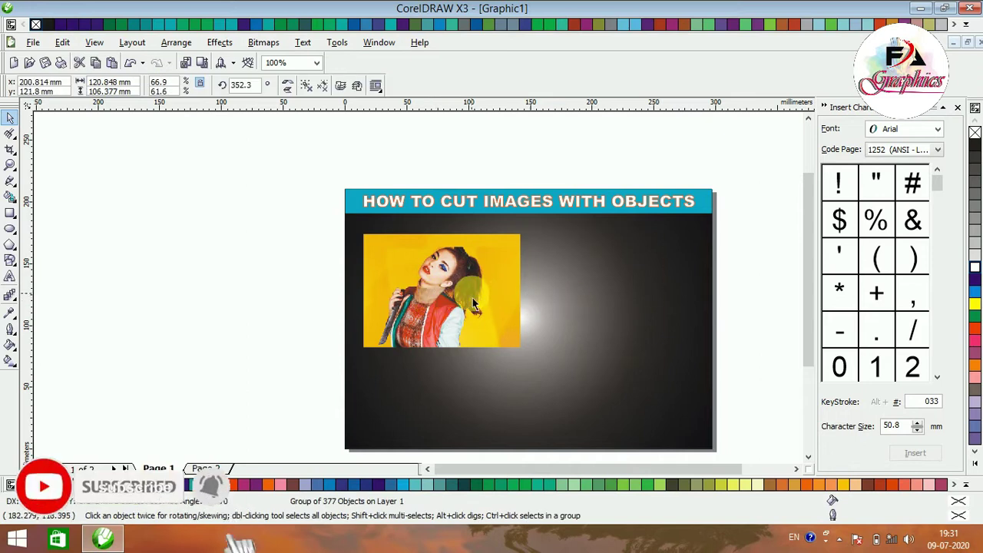
{"action": "left_click", "coordinate": [473, 300]}
- Move the original portrait about 52 mm off the heart-shaped cut-out and shift the traced heart lower on the page
{"action": "left_click", "coordinate": [369, 341]}
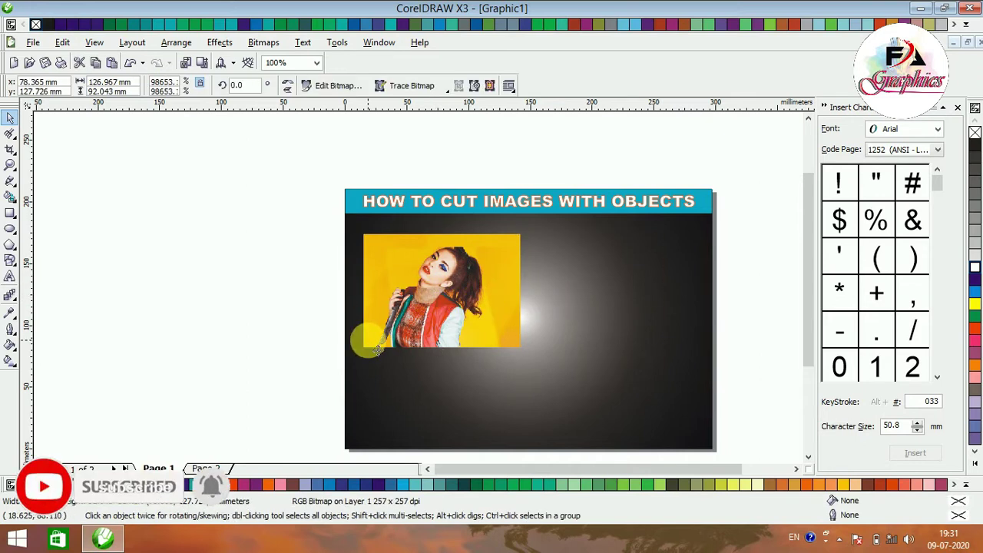
{"action": "left_click_drag", "start_coordinate": [378, 349], "coordinate": [439, 344]}
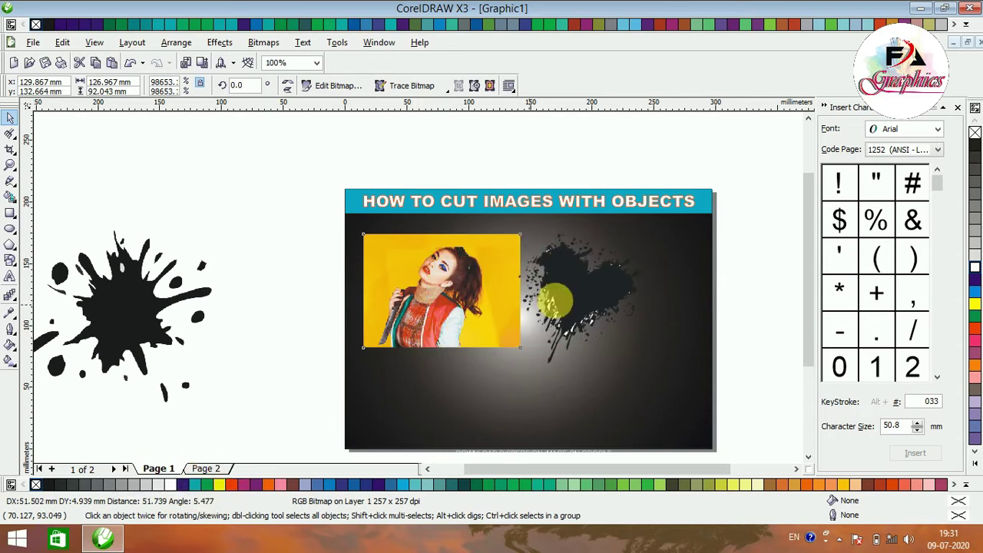
{"action": "left_click_drag", "start_coordinate": [570, 298], "coordinate": [525, 341]}
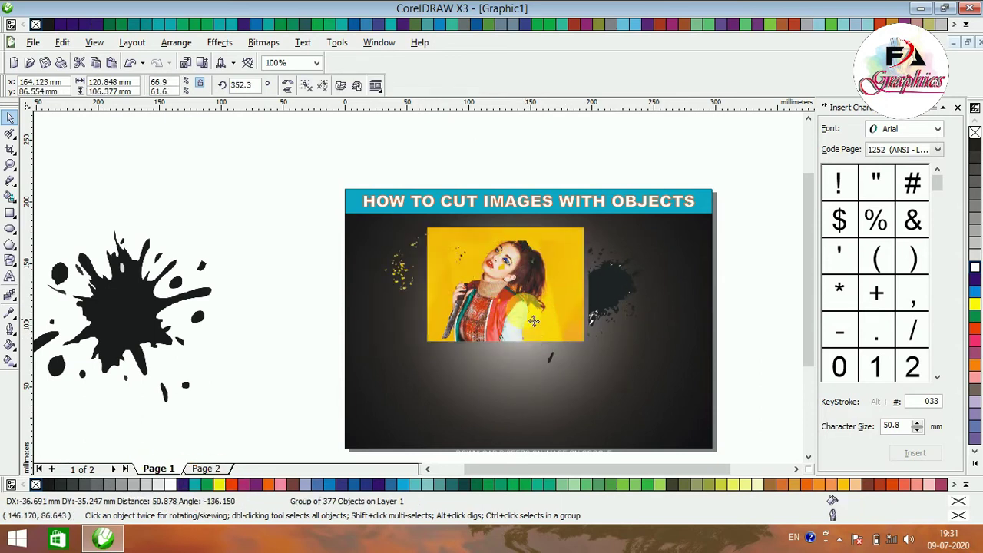
{"action": "left_click_drag", "start_coordinate": [533, 315], "coordinate": [530, 309]}
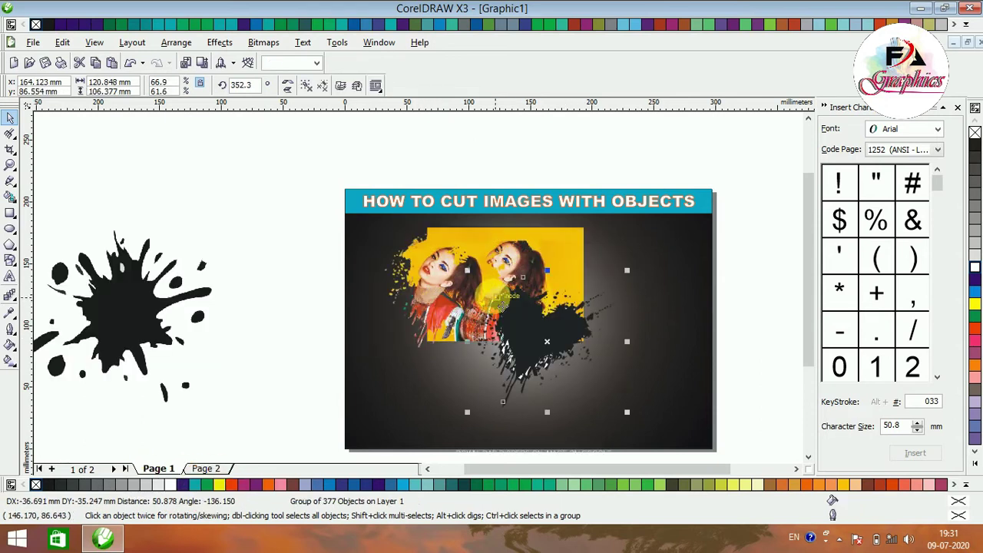
- Delete the original portrait and the traced heart, and move the heart-shaped cut-out toward the page's upper-left corner
{"action": "left_click", "coordinate": [558, 257]}
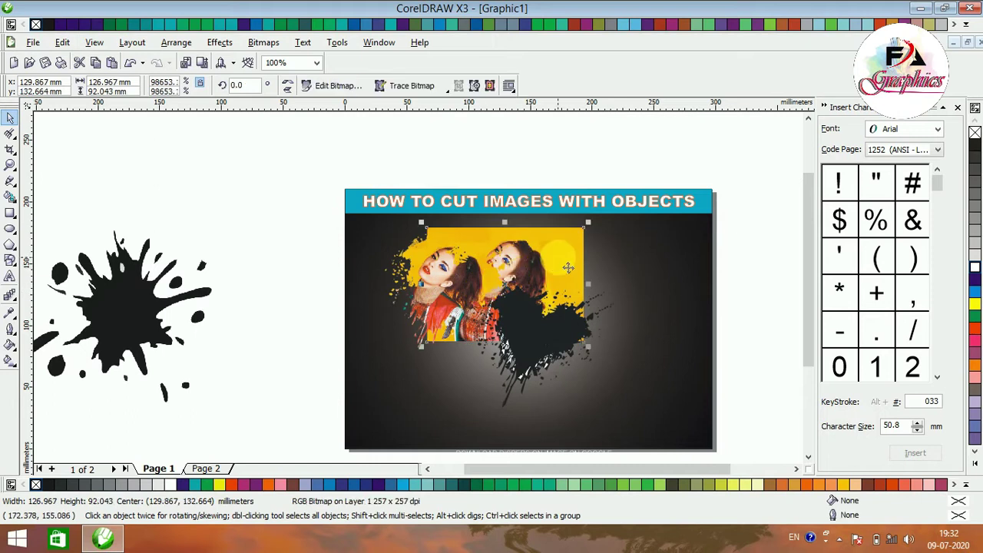
{"action": "key", "text": "Escape"}
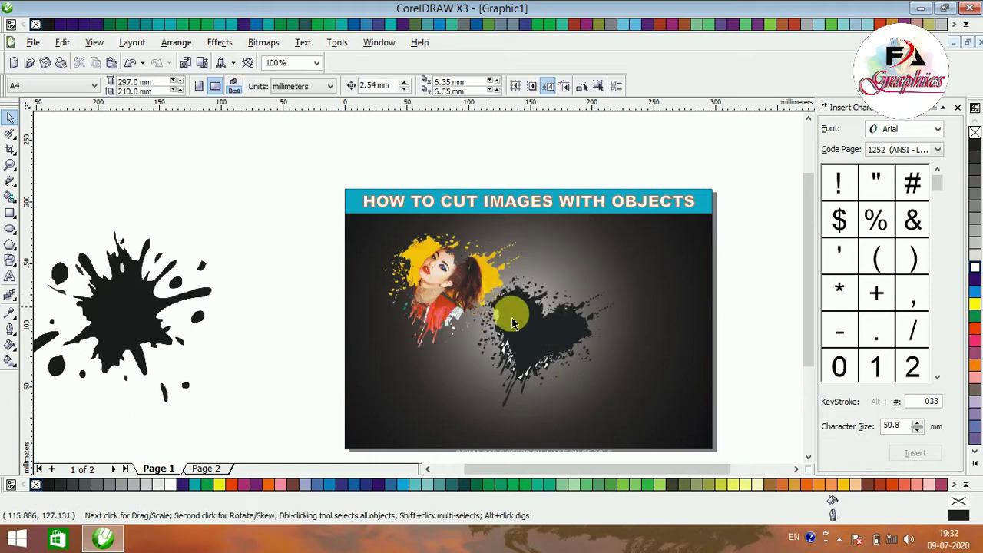
{"action": "left_click", "coordinate": [528, 323]}
{"action": "key", "text": "Delete"}
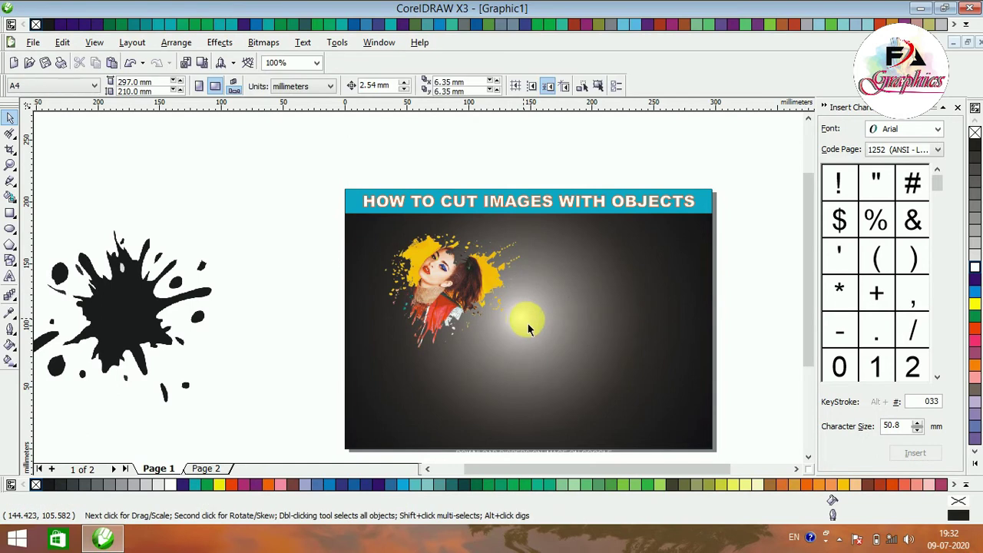
{"action": "left_click_drag", "start_coordinate": [459, 300], "coordinate": [437, 292]}
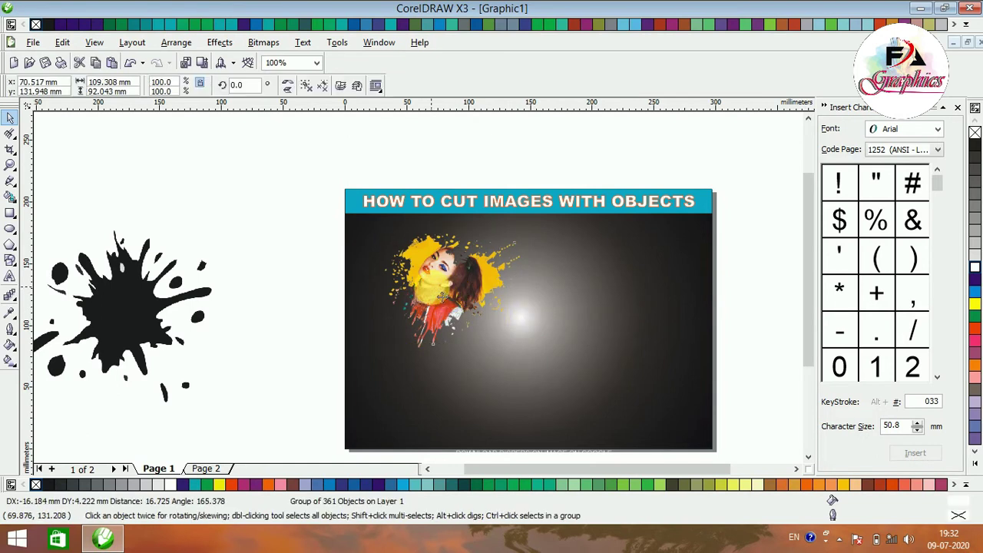
- Reposition the ink splatter bitmap beside the page and trace it as line art
{"action": "left_click", "coordinate": [132, 288]}
{"action": "left_click_drag", "start_coordinate": [172, 321], "coordinate": [158, 303]}
{"action": "left_click", "coordinate": [430, 86]}
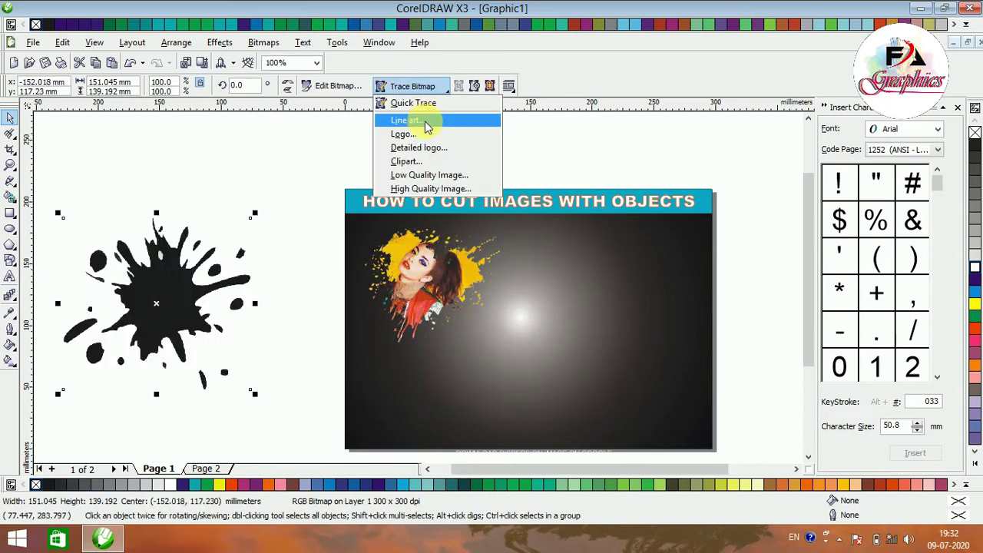
{"action": "left_click", "coordinate": [422, 121]}
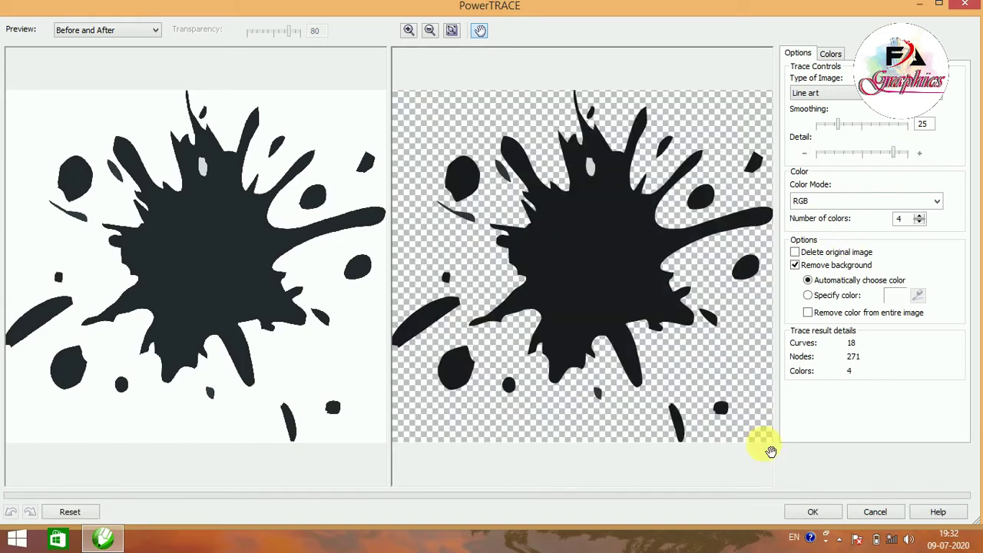
{"action": "left_click", "coordinate": [807, 512]}
- Move the traced splatter away from its source image and delete the original splatter bitmap
{"action": "left_click_drag", "start_coordinate": [184, 299], "coordinate": [265, 278]}
{"action": "left_click", "coordinate": [138, 327]}
{"action": "key", "text": "Delete"}
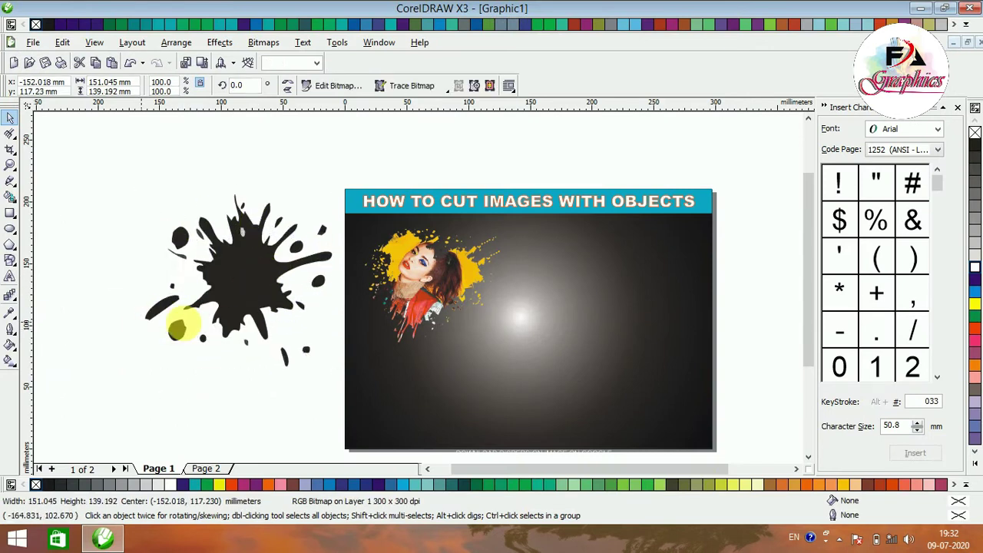
- Transfer the photo of the woman in the dark dress from Page 2 onto the dark background of Page 1
{"action": "left_click", "coordinate": [218, 469]}
{"action": "left_click", "coordinate": [469, 287]}
{"action": "left_click_drag", "start_coordinate": [469, 286], "coordinate": [123, 402]}
{"action": "left_click", "coordinate": [157, 469]}
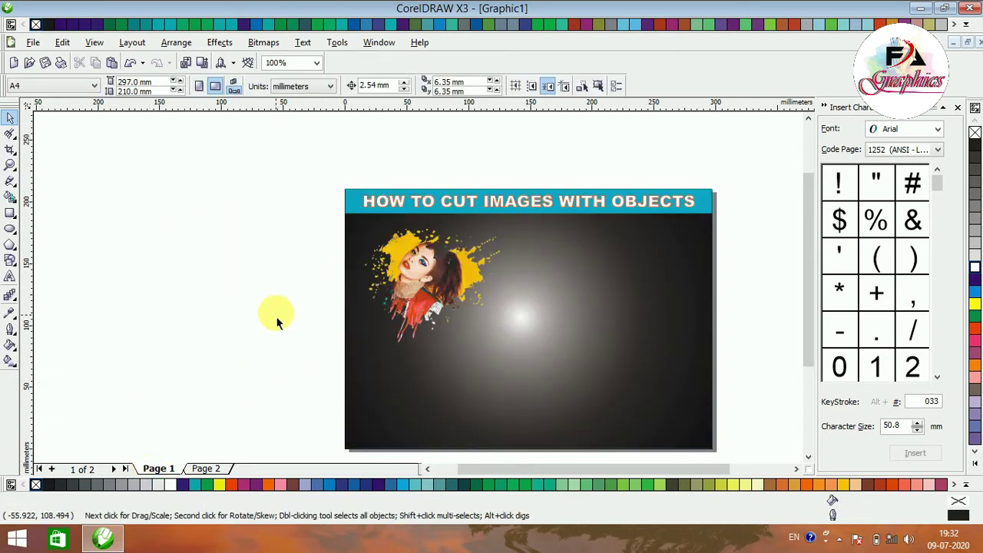
{"action": "left_click", "coordinate": [159, 398]}
{"action": "left_click_drag", "start_coordinate": [160, 398], "coordinate": [627, 346]}
- Move the traced splatter onto the page and back to the blank area beside it
{"action": "left_click_drag", "start_coordinate": [281, 300], "coordinate": [598, 350]}
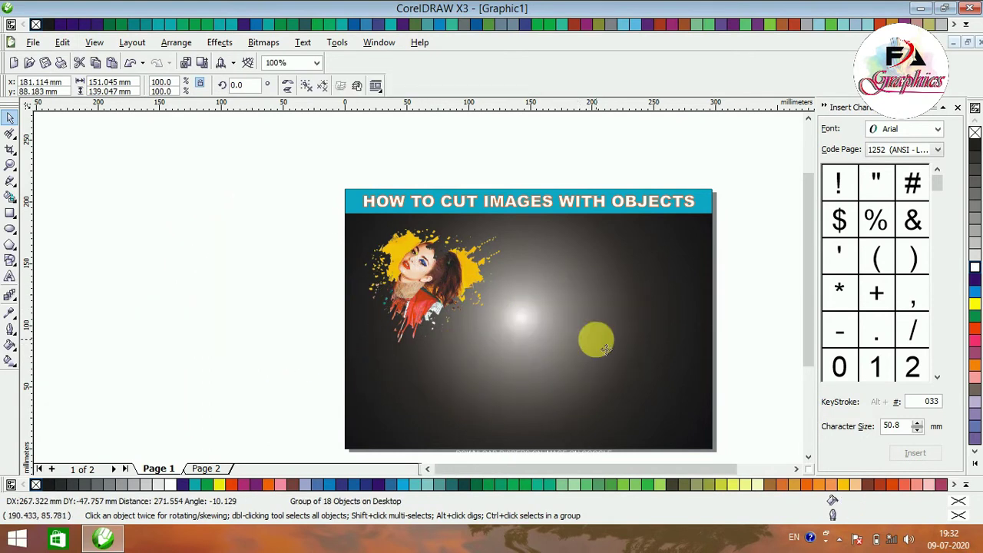
{"action": "left_click", "coordinate": [206, 305]}
{"action": "left_click_drag", "start_coordinate": [739, 420], "coordinate": [454, 251]}
{"action": "left_click_drag", "start_coordinate": [563, 347], "coordinate": [212, 319]}
{"action": "key", "text": "Delete"}
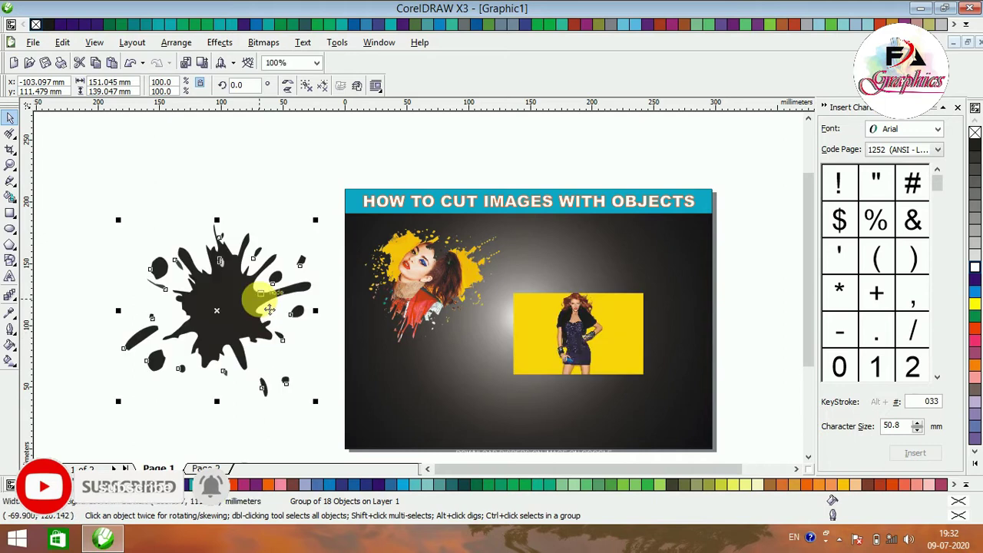
- Place the photo of the woman in the dark dress underneath the traced splatter beside the page
{"action": "left_click_drag", "start_coordinate": [569, 336], "coordinate": [196, 320]}
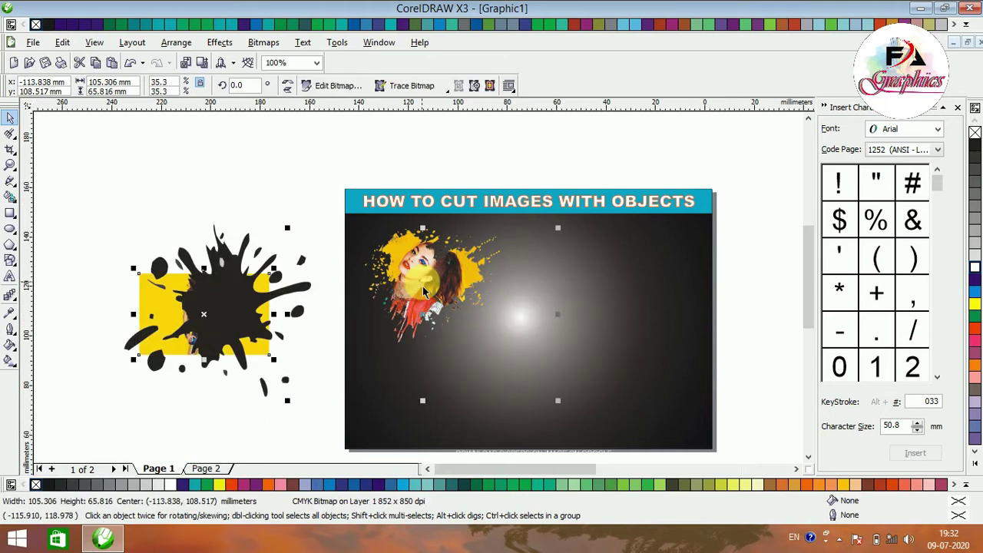
{"action": "scroll", "coordinate": [422, 289], "scroll_direction": "down", "scroll_amount": 1}
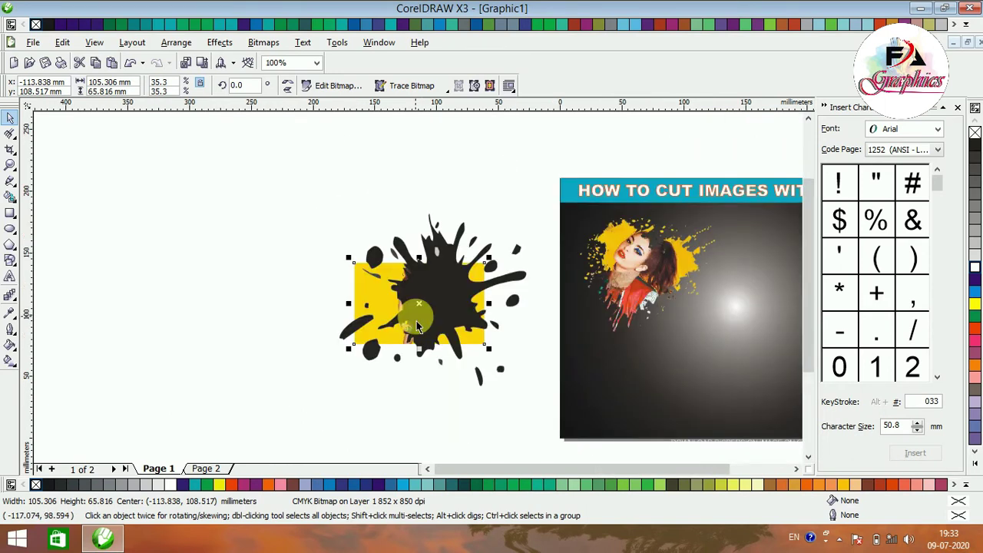
- Scale the traced splatter to about 84 × 78 mm and position it over the woman in the photo
{"action": "scroll", "coordinate": [415, 317], "scroll_direction": "up", "scroll_amount": 1}
{"action": "left_click", "coordinate": [243, 251]}
{"action": "scroll", "coordinate": [423, 272], "scroll_direction": "down", "scroll_amount": 1}
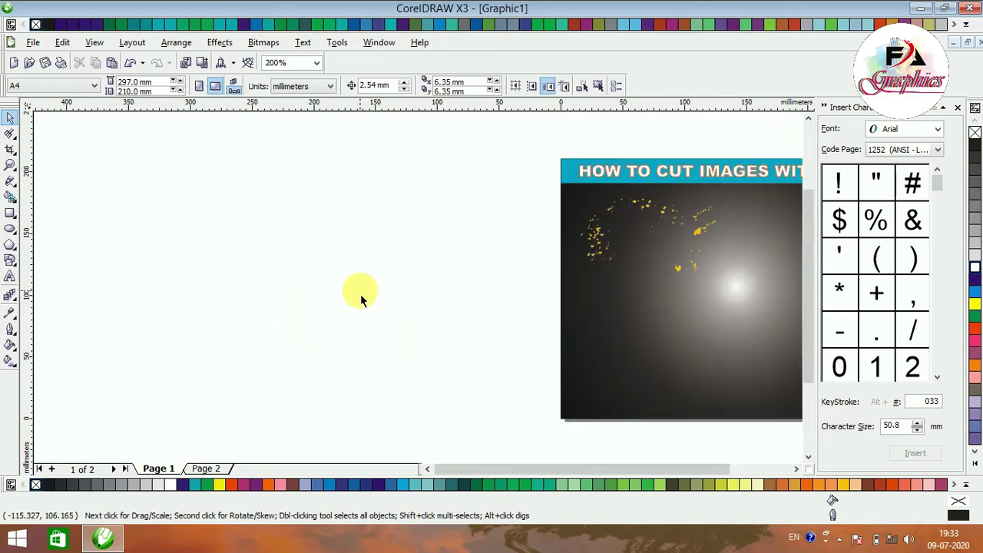
{"action": "left_click", "coordinate": [427, 282]}
{"action": "left_click_drag", "start_coordinate": [532, 190], "coordinate": [519, 233]}
{"action": "left_click_drag", "start_coordinate": [436, 276], "coordinate": [413, 283]}
{"action": "scroll", "coordinate": [428, 291], "scroll_direction": "up", "scroll_amount": 2}
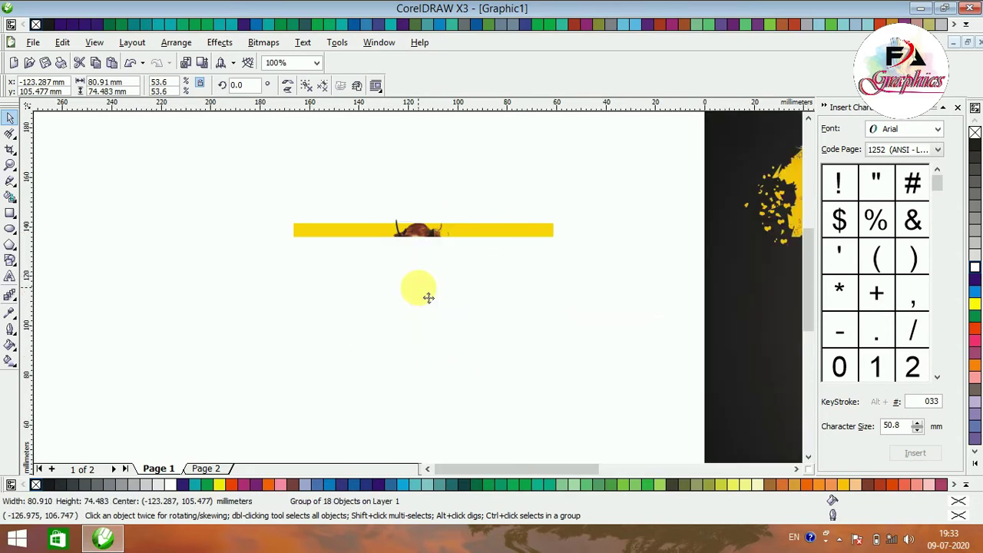
{"action": "mouse_move", "coordinate": [421, 297]}
{"action": "left_mouse_down"}
{"action": "mouse_move", "coordinate": [437, 287]}
{"action": "mouse_move", "coordinate": [433, 293]}
{"action": "left_mouse_up"}
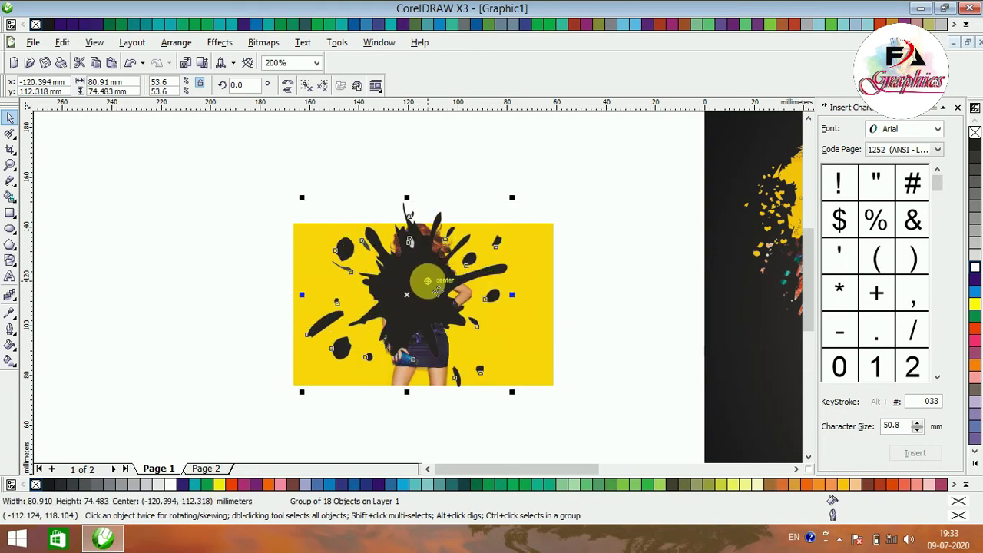
{"action": "left_click_drag", "start_coordinate": [509, 401], "coordinate": [523, 383]}
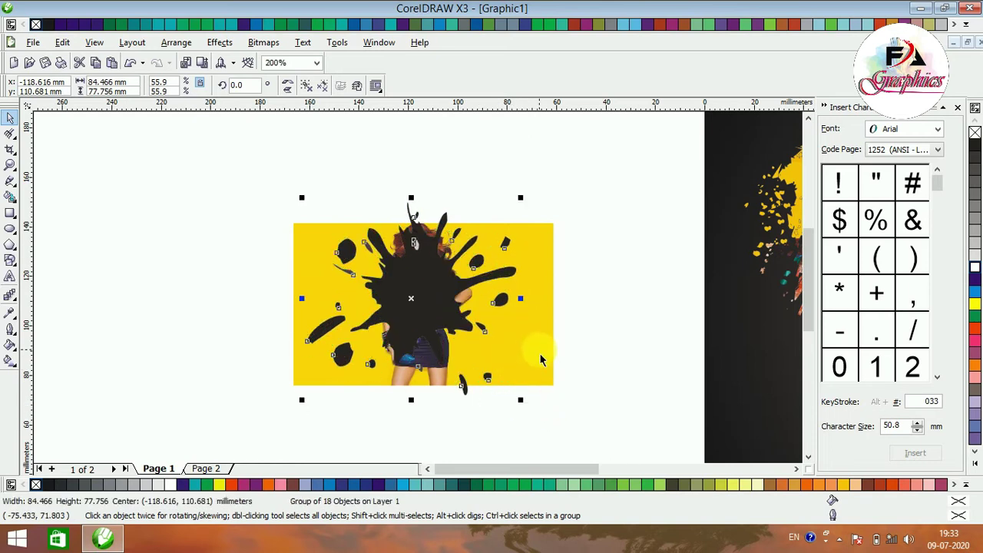
- Intersect the splatter with the photo, and separate the splatter and the resulting cut-out to opposite sides of the photo
{"action": "left_click", "coordinate": [538, 360], "text": "shift"}
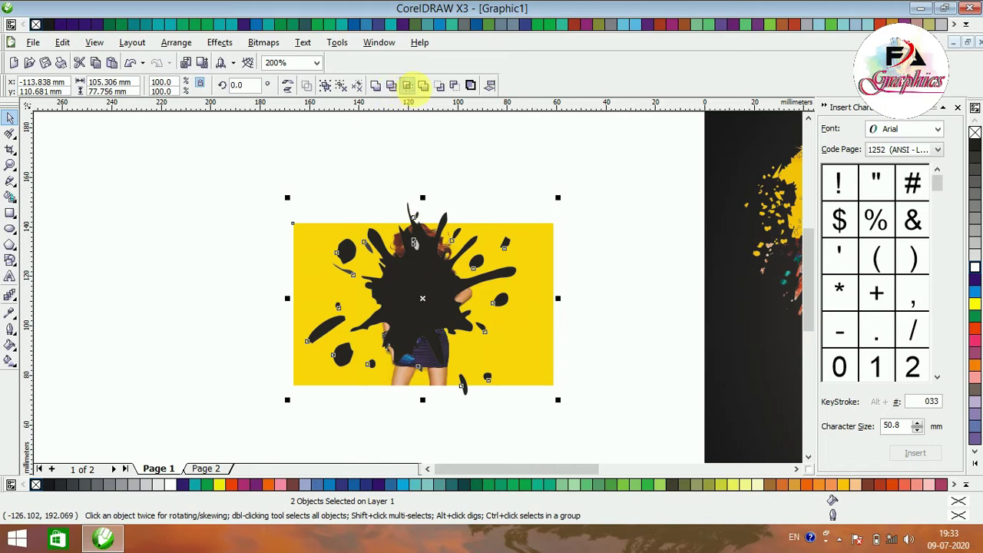
{"action": "left_click", "coordinate": [407, 84]}
{"action": "left_click_drag", "start_coordinate": [480, 329], "coordinate": [632, 341]}
{"action": "left_click_drag", "start_coordinate": [418, 311], "coordinate": [190, 309]}
- Delete the original photo of the woman in the dark dress and the black traced splatter
{"action": "left_click", "coordinate": [369, 328]}
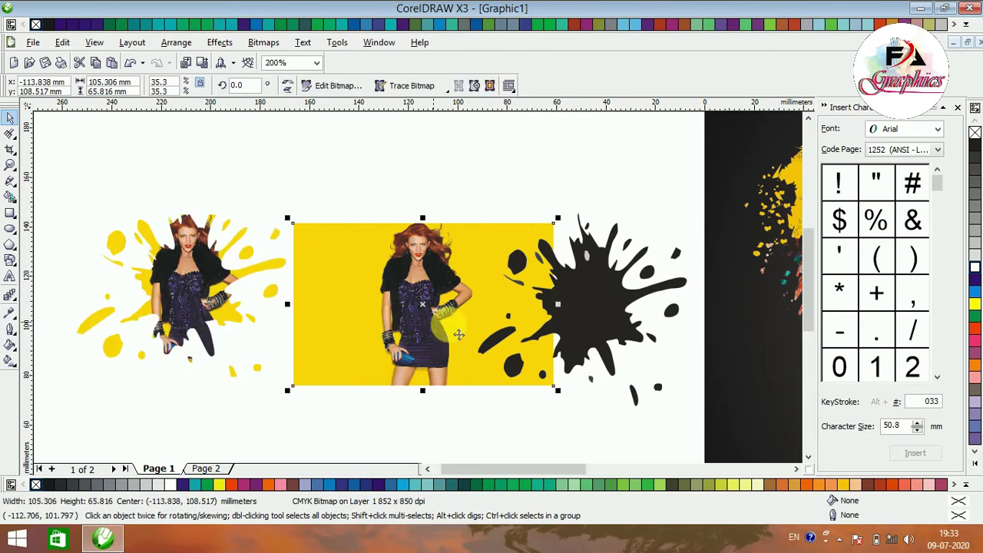
{"action": "key", "text": "Delete"}
{"action": "left_click", "coordinate": [592, 307]}
{"action": "key", "text": "Delete"}
- Move the splatter-shaped photo cut-out onto the dark page, to the right of the heart-shaped cut-out
{"action": "left_click_drag", "start_coordinate": [212, 280], "coordinate": [789, 310]}
{"action": "scroll", "coordinate": [706, 299], "scroll_direction": "down", "scroll_amount": 1}
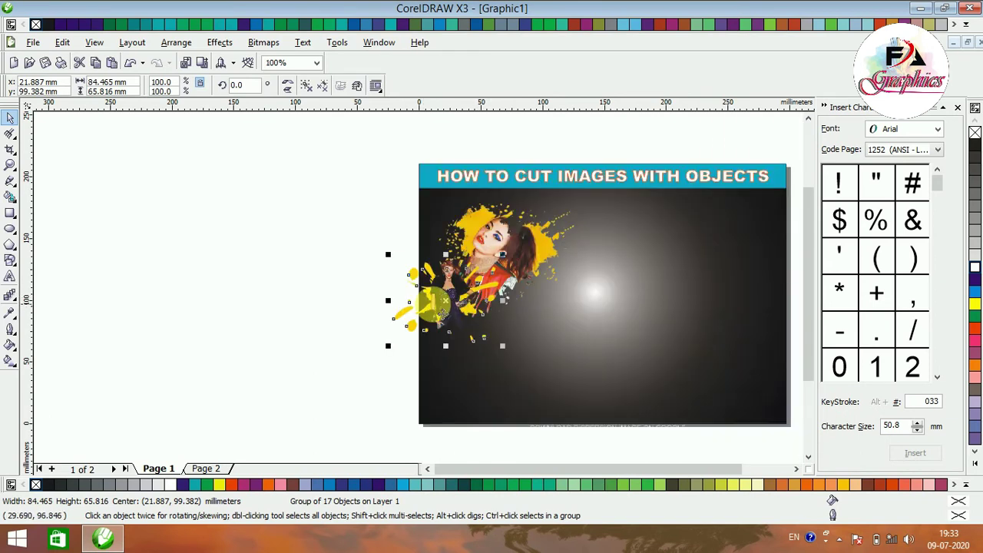
{"action": "left_click_drag", "start_coordinate": [440, 307], "coordinate": [687, 327]}
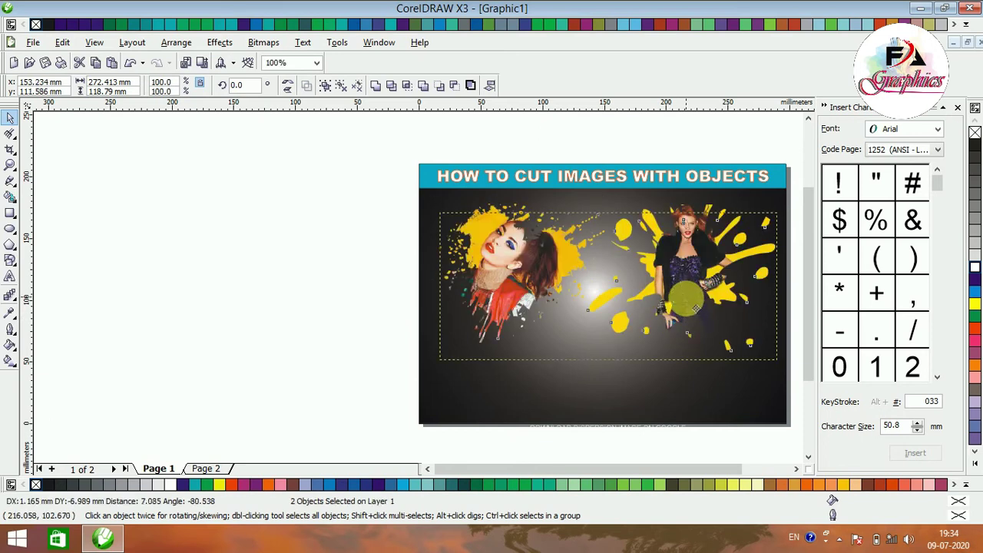
- Shift both photo cut-outs slightly lower on the dark background and deselect them
{"action": "left_click_drag", "start_coordinate": [685, 288], "coordinate": [686, 299]}
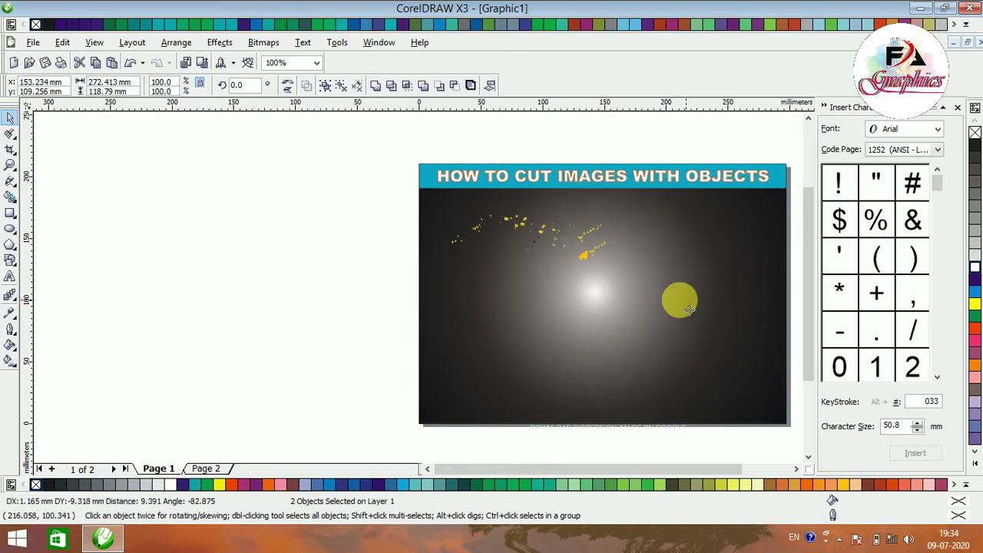
{"action": "key", "text": "z"}
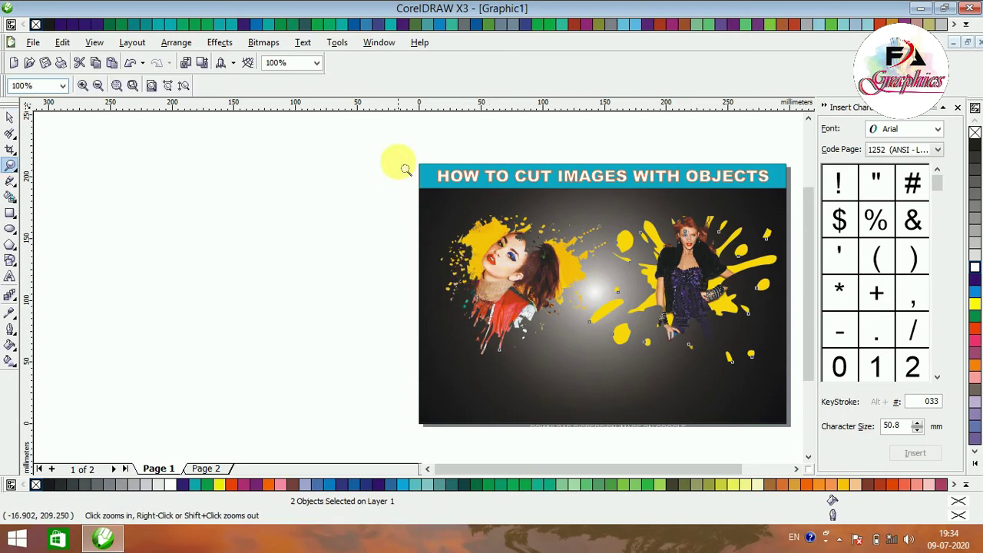
{"action": "left_click_drag", "start_coordinate": [572, 257], "coordinate": [750, 393]}
{"action": "left_click_drag", "start_coordinate": [784, 415], "coordinate": [799, 436]}
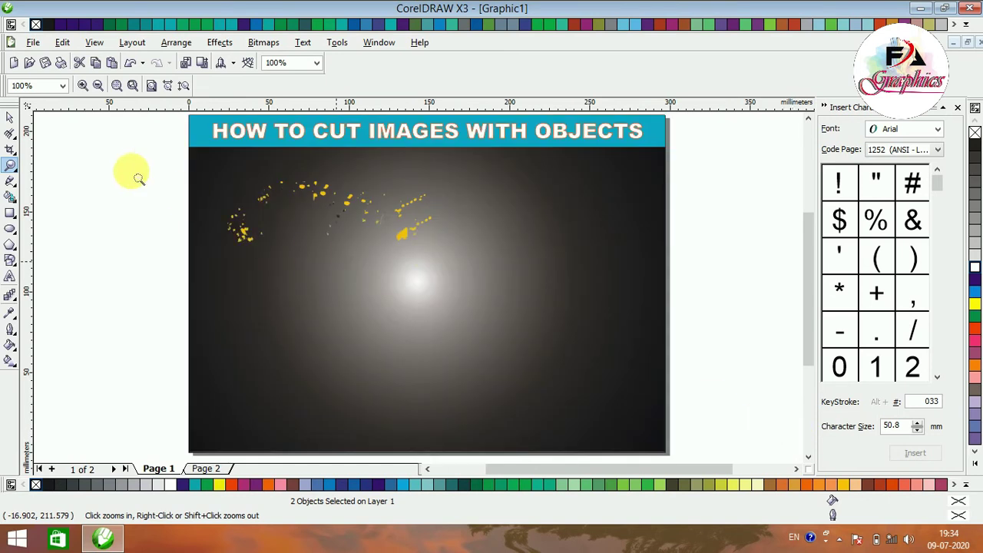
{"action": "left_click", "coordinate": [10, 117]}
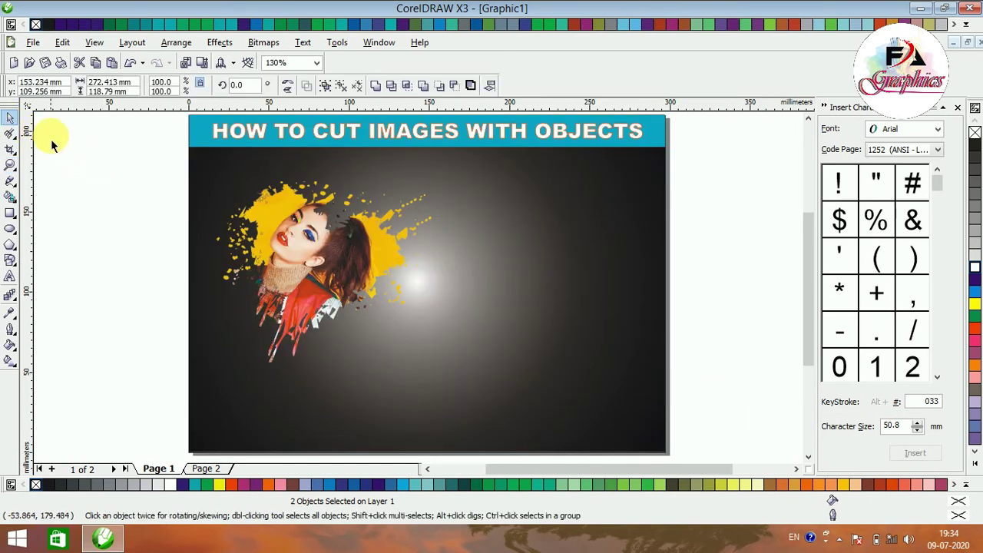
{"action": "left_click", "coordinate": [733, 272]}
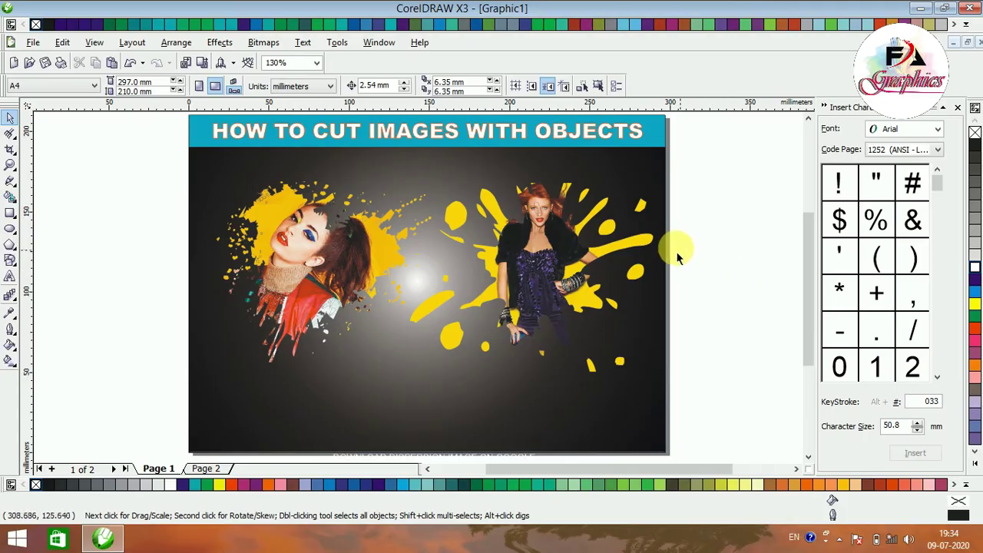